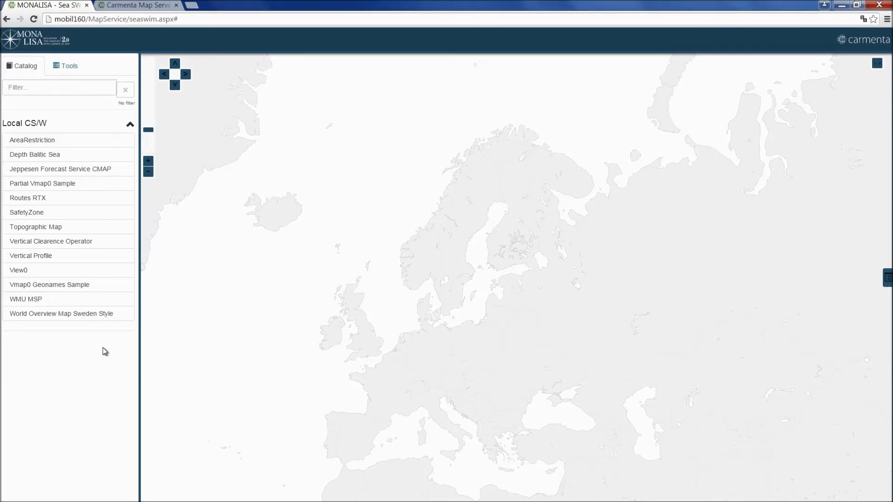
- Switch to the World Overview Map Sweden Style base map over the southern Baltic and add the WMU MSP areas
click(90, 314)
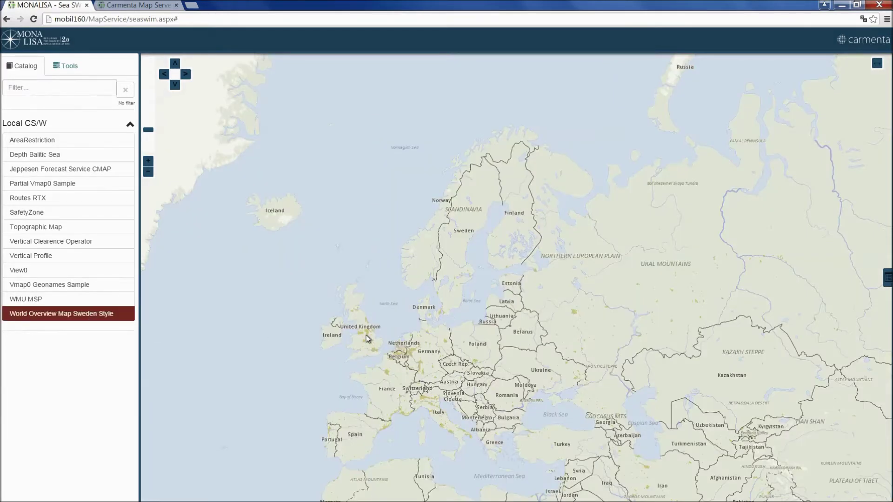
scroll(474, 315, up, 3)
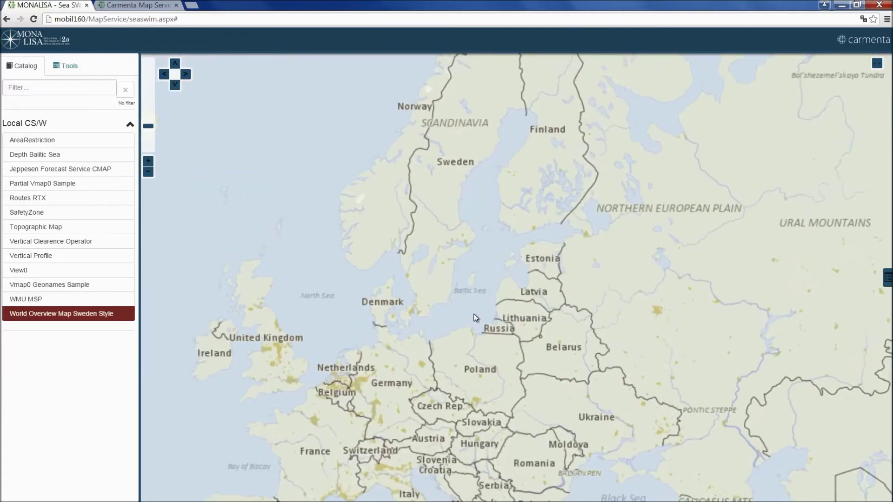
drag(454, 305, 532, 421)
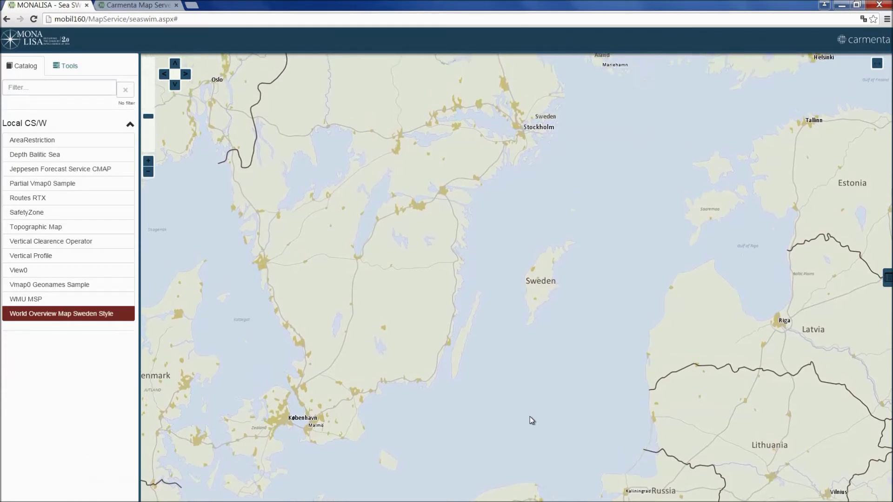
click(55, 303)
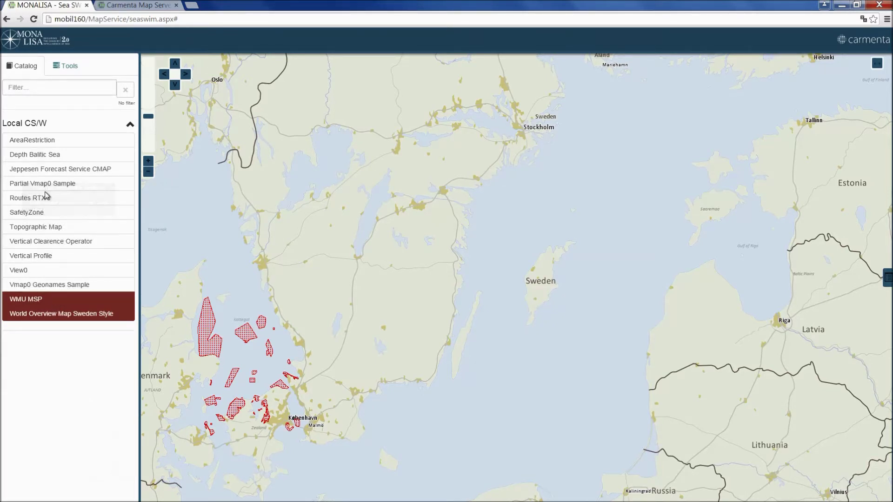
- Overlay the Depth Baltic Sea colours and the Routes RTX layer on the map
click(48, 158)
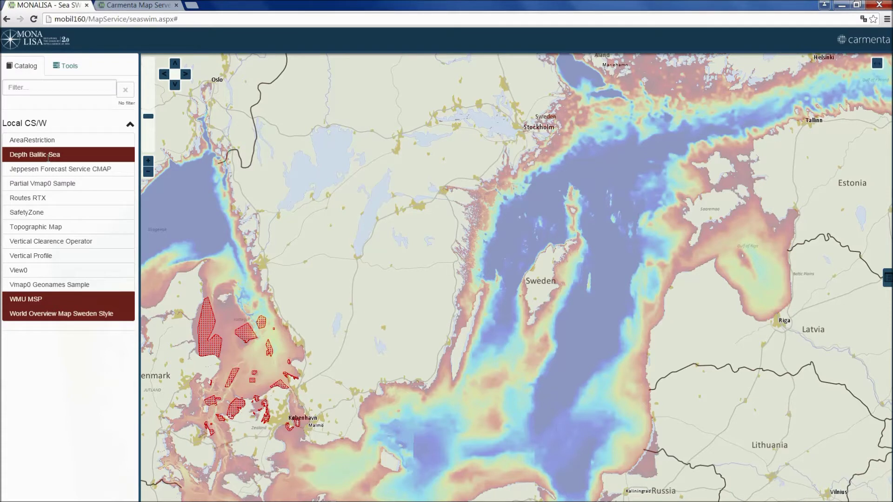
click(50, 198)
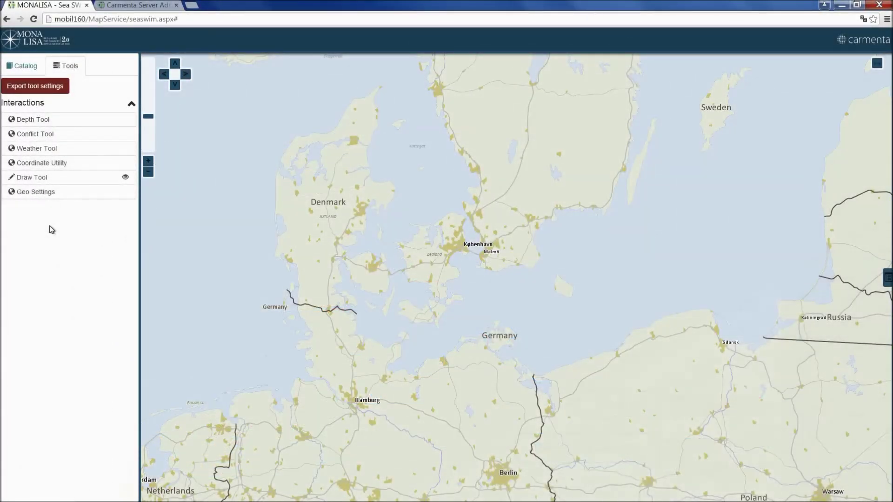
- Profile the depth of the EMSN GOT-PALDISKI via BELT DW route and show its vertical clearance areas
click(64, 122)
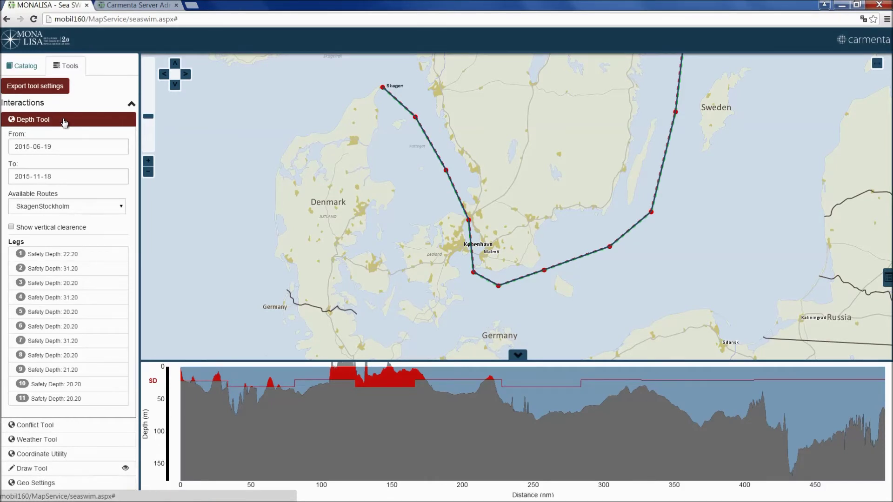
click(118, 206)
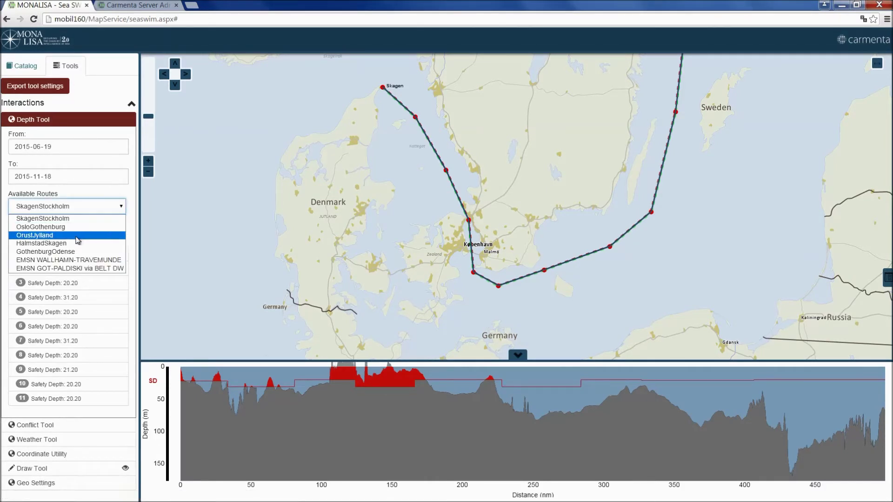
click(66, 270)
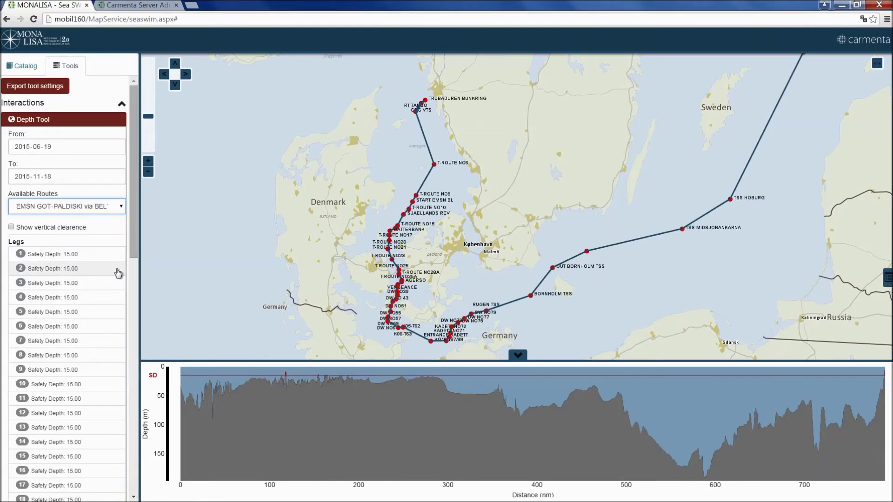
scroll(389, 237, up, 3)
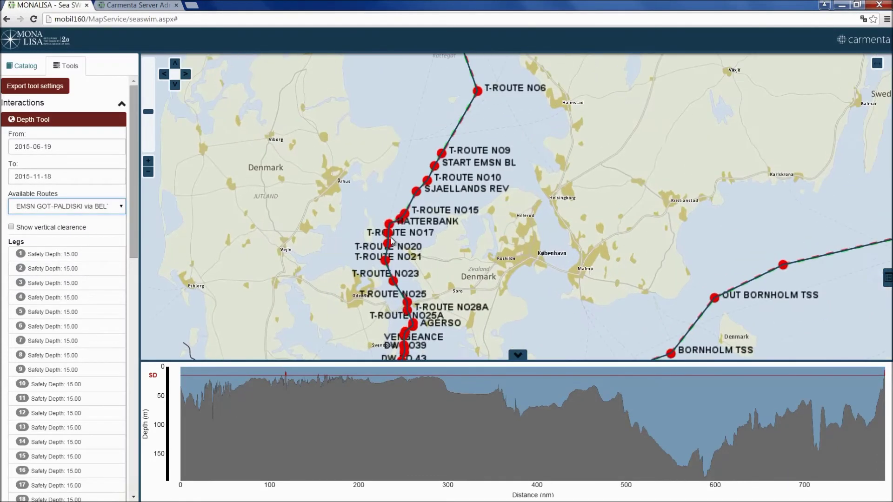
scroll(388, 235, up, 1)
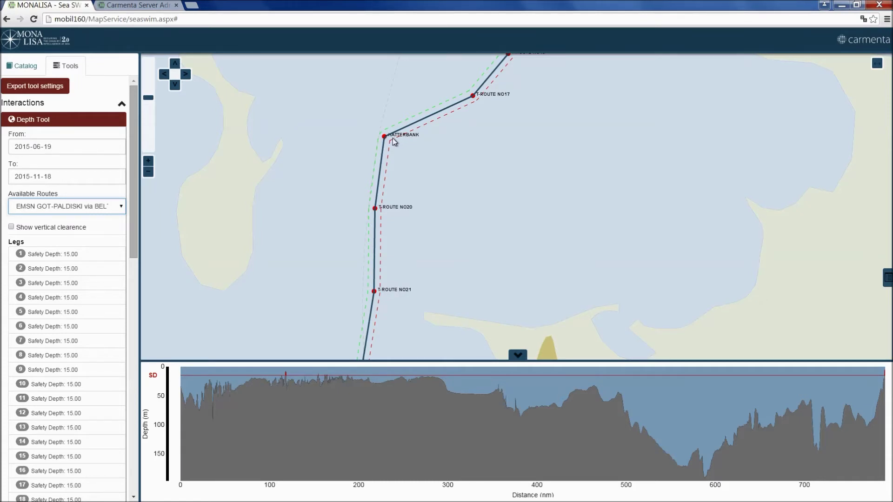
click(12, 228)
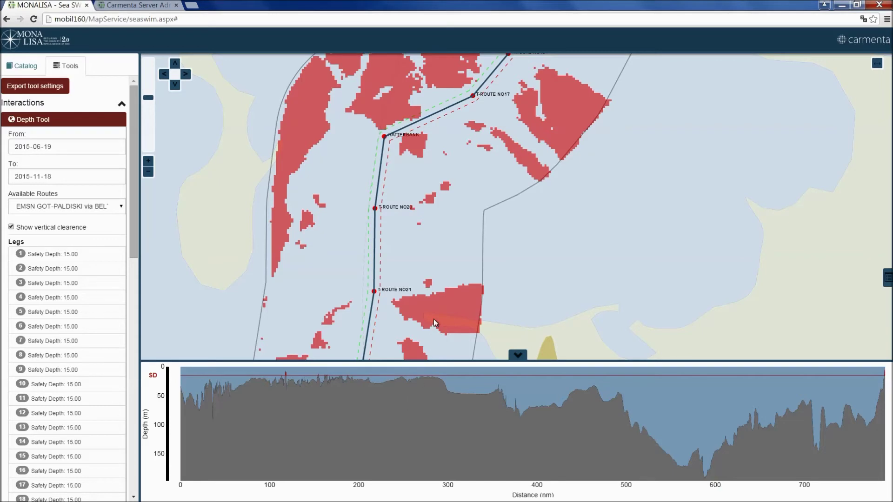
- Inspect leg 10's depth profile near HATTERBANK, view T-ROUTE NO17, then close the Depth Tool
drag(444, 154, 428, 213)
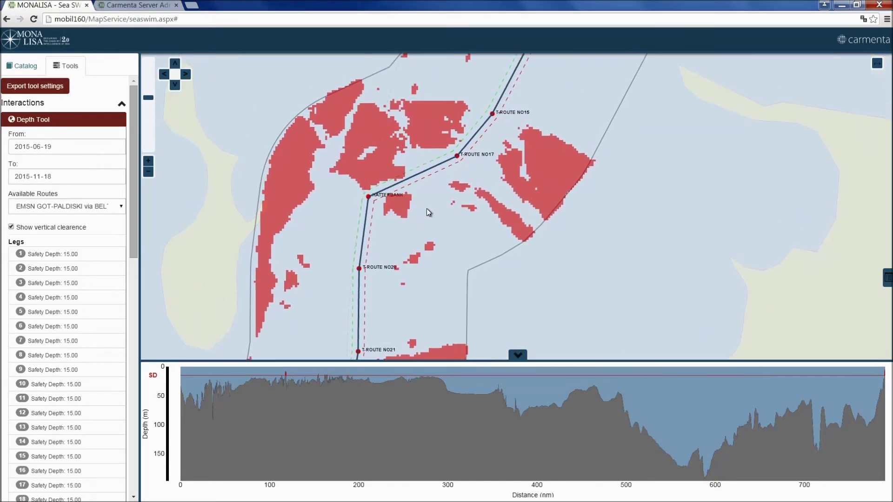
scroll(428, 213, up, 2)
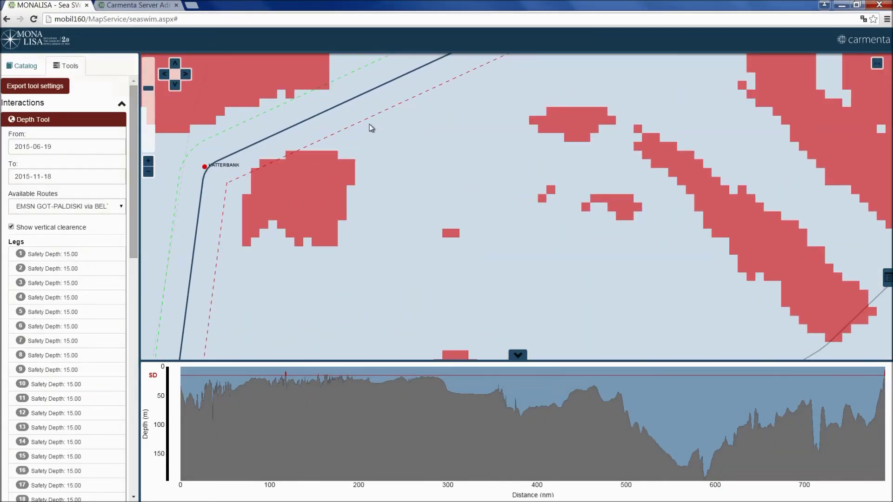
click(363, 104)
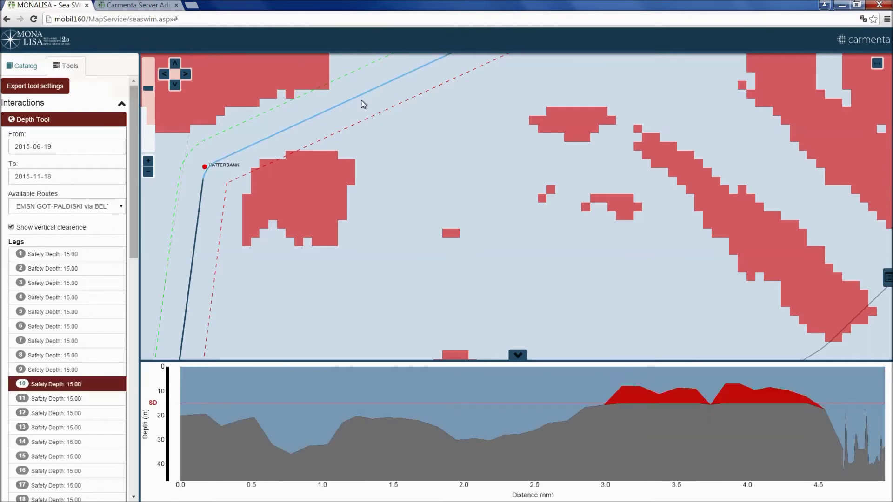
drag(424, 136, 451, 219)
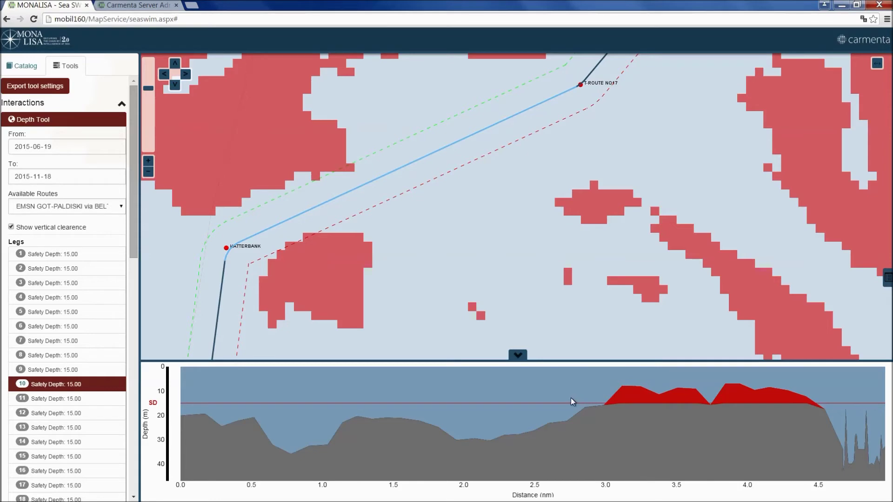
click(65, 119)
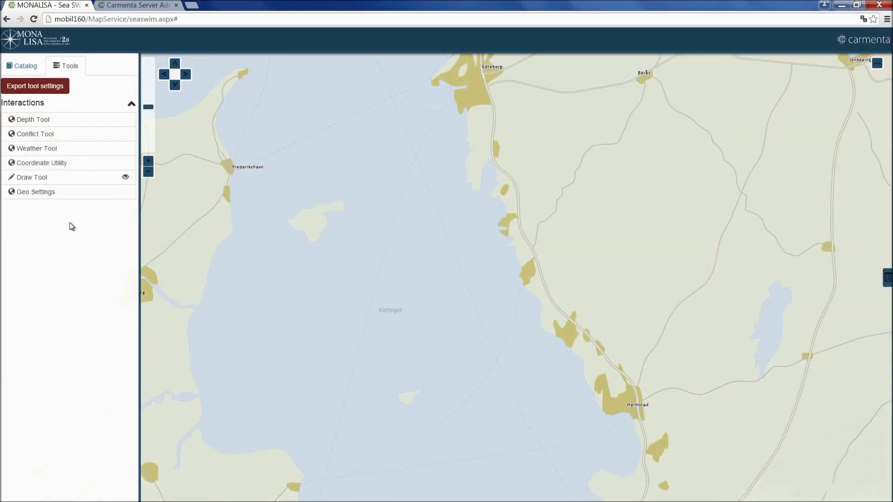
- Run the conflict check on the SkagenStockholm route
click(77, 136)
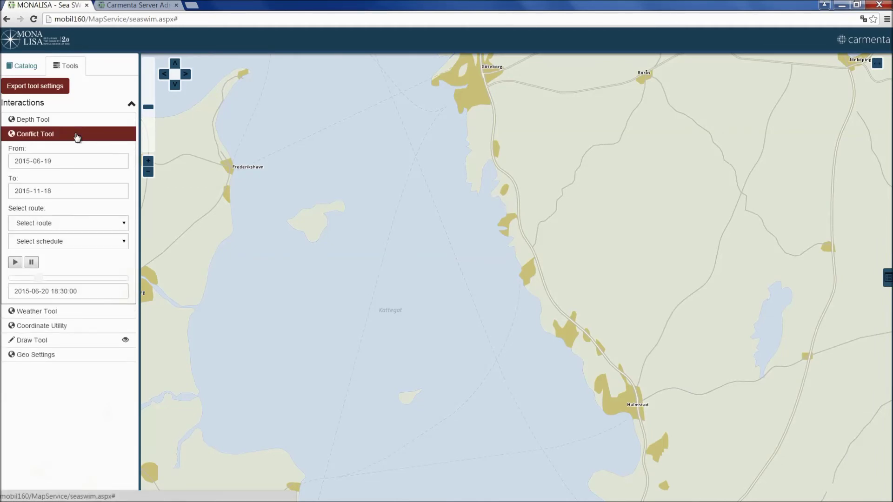
click(102, 227)
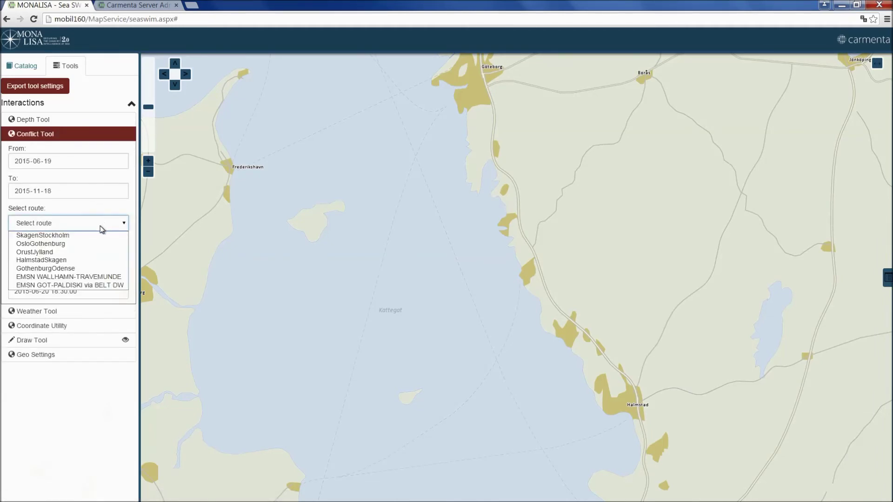
click(88, 237)
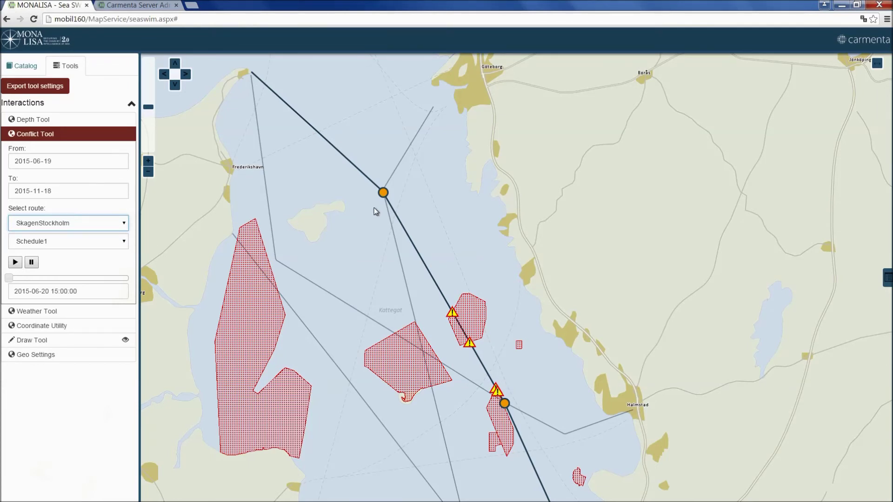
- Review the route node's conflict and the restriction point's details, then play the vessel schedule
click(382, 193)
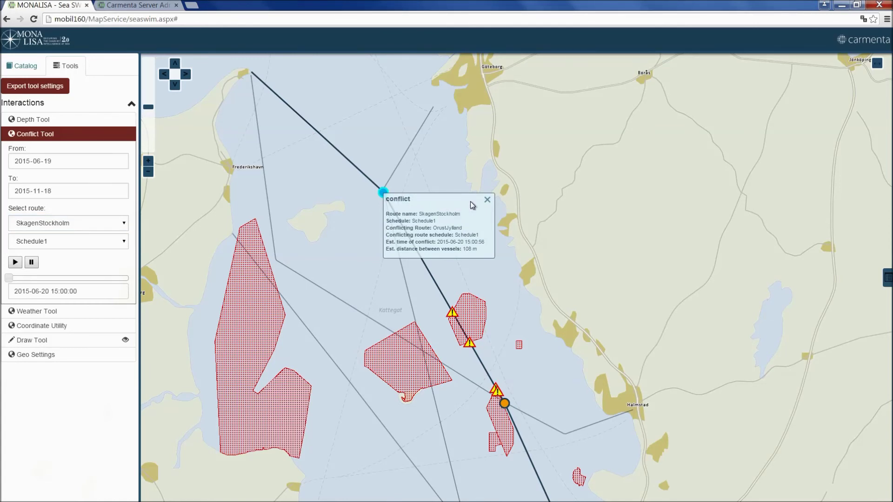
click(487, 200)
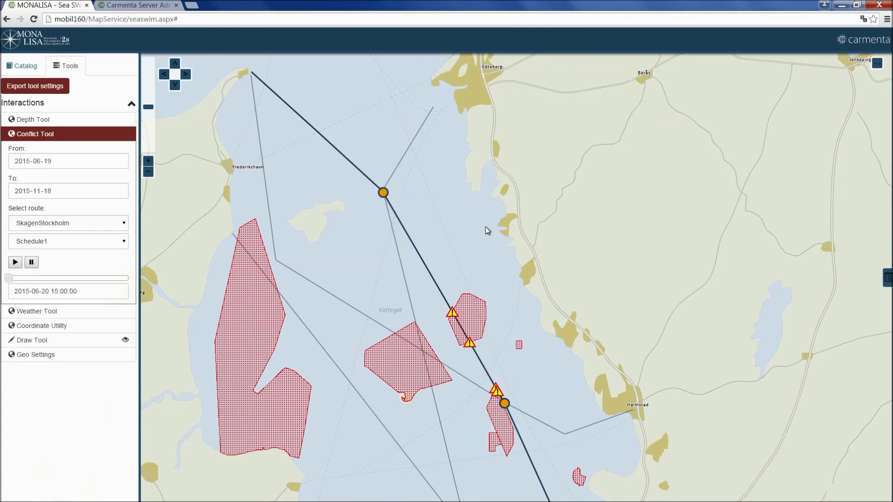
click(453, 313)
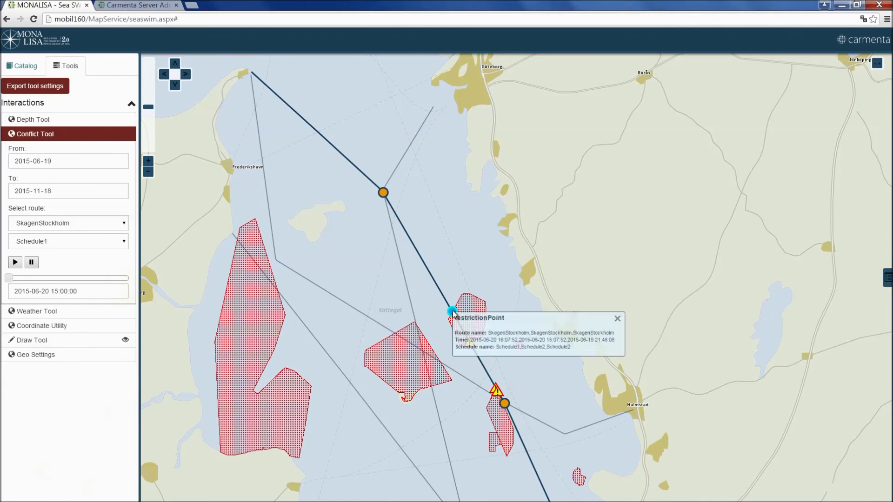
click(617, 319)
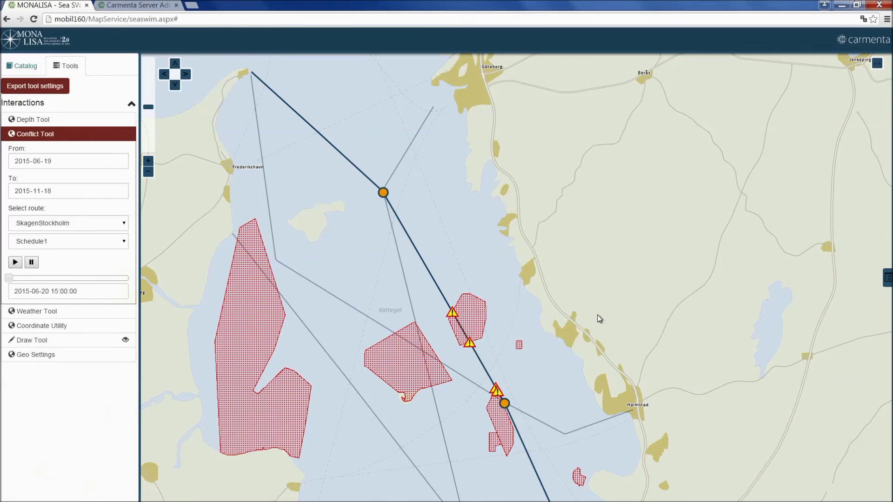
click(14, 262)
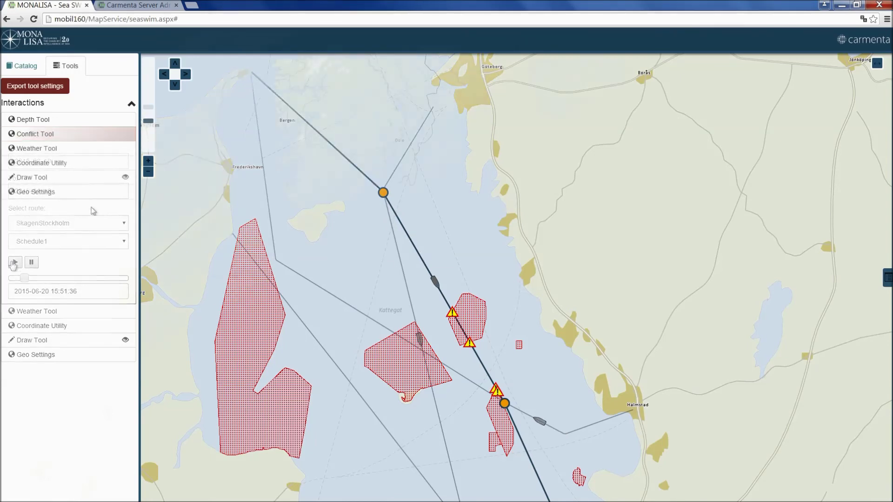
- Show the wind forecast along the EMSN GOT-PALDISKI via BELT DW route and animate it
click(95, 150)
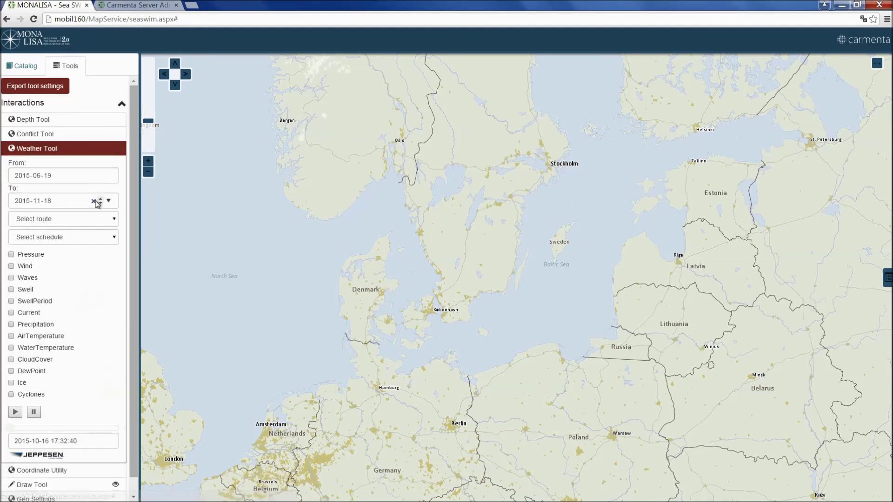
click(99, 219)
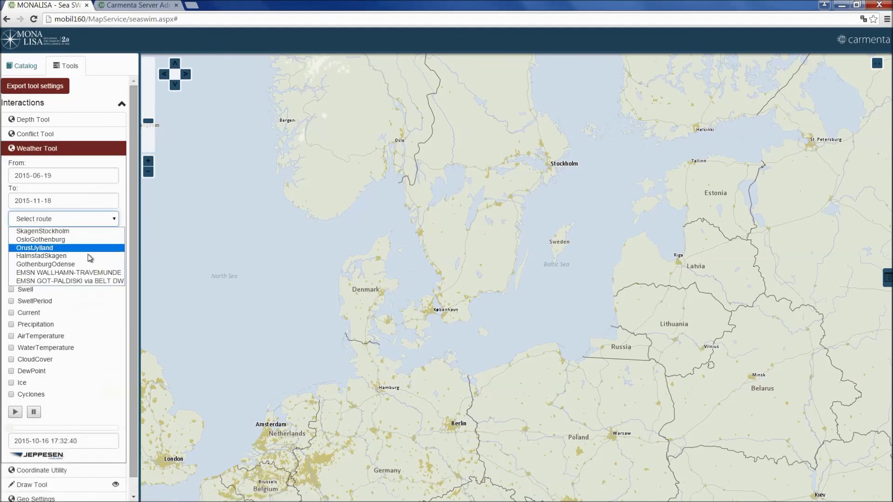
click(84, 281)
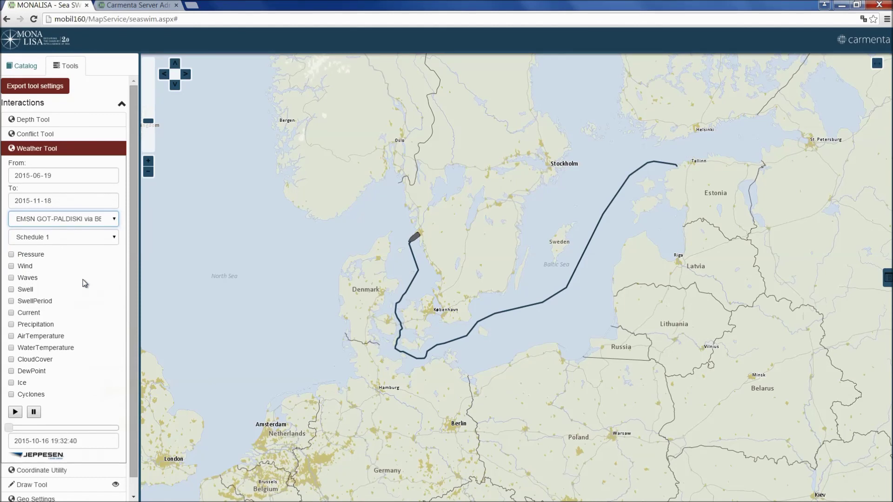
click(11, 267)
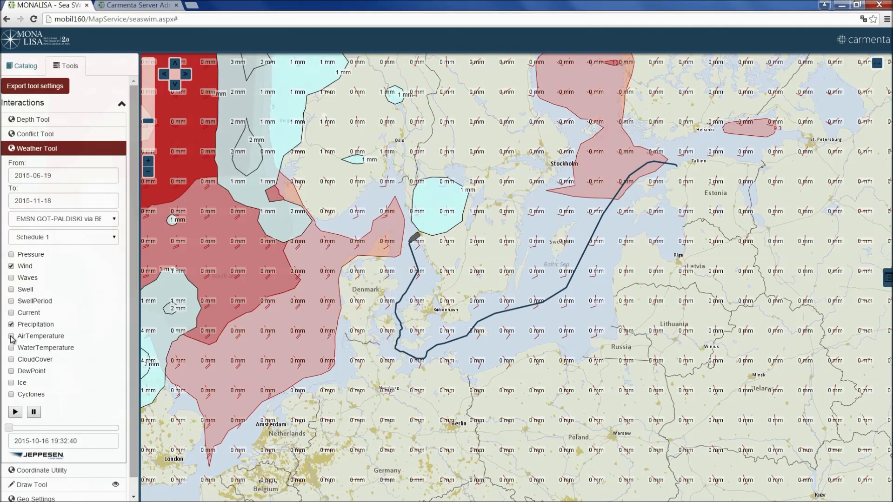
click(14, 412)
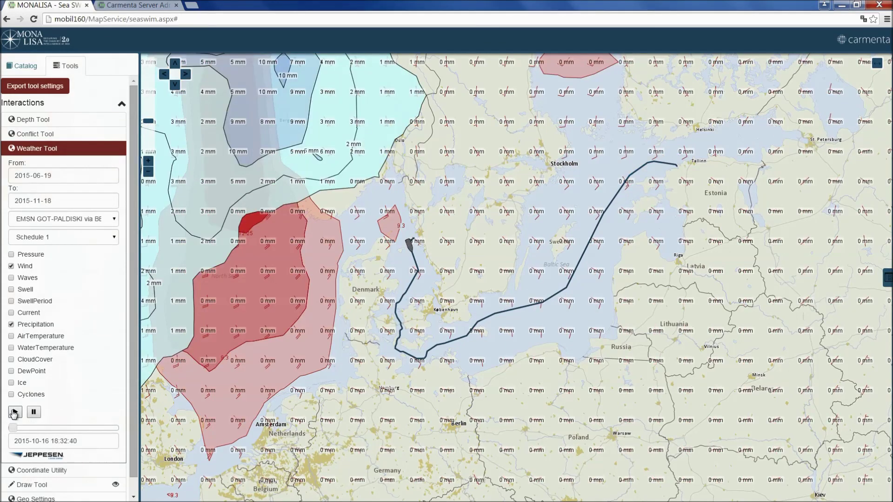